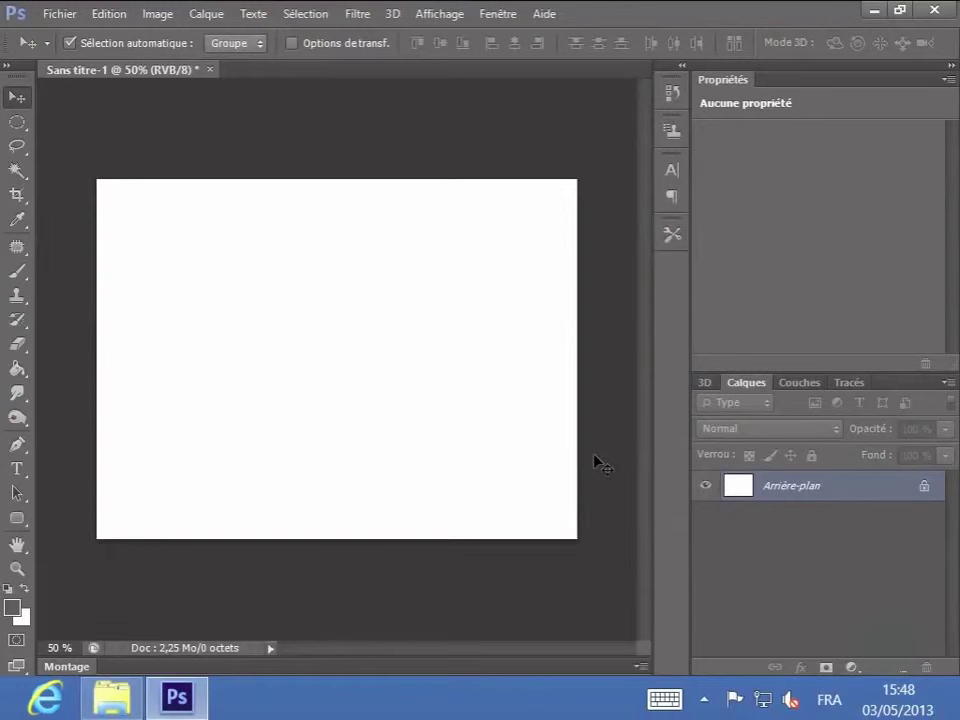
Convert the Arrière-plan background into the regular layer Calque 0 and render the Nuages filter on it with the default black and white colours
double_click(841, 487)
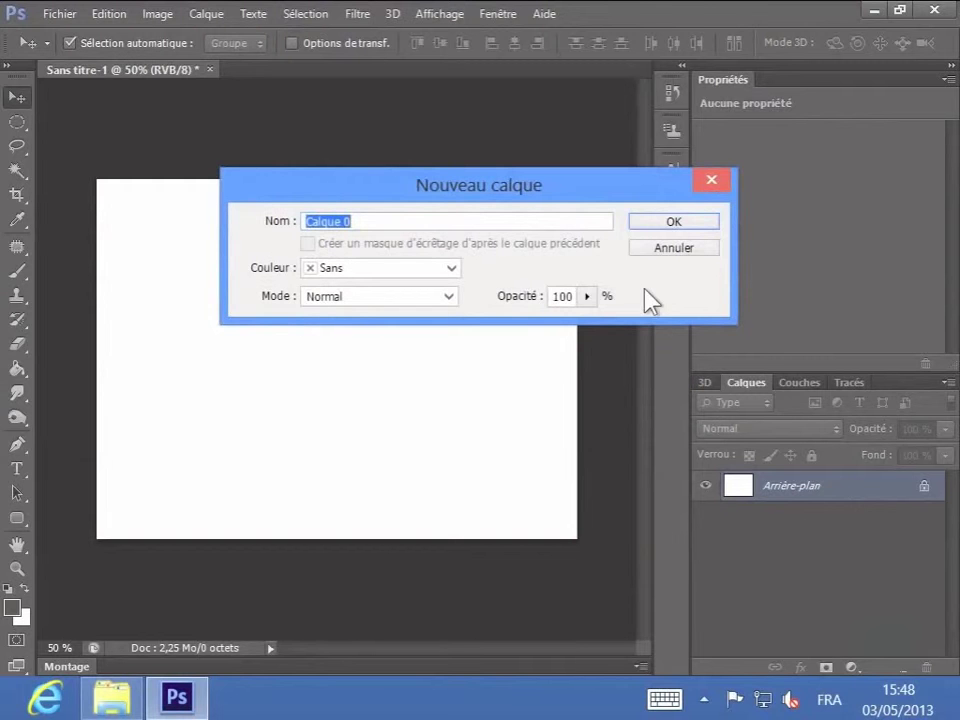
click(672, 224)
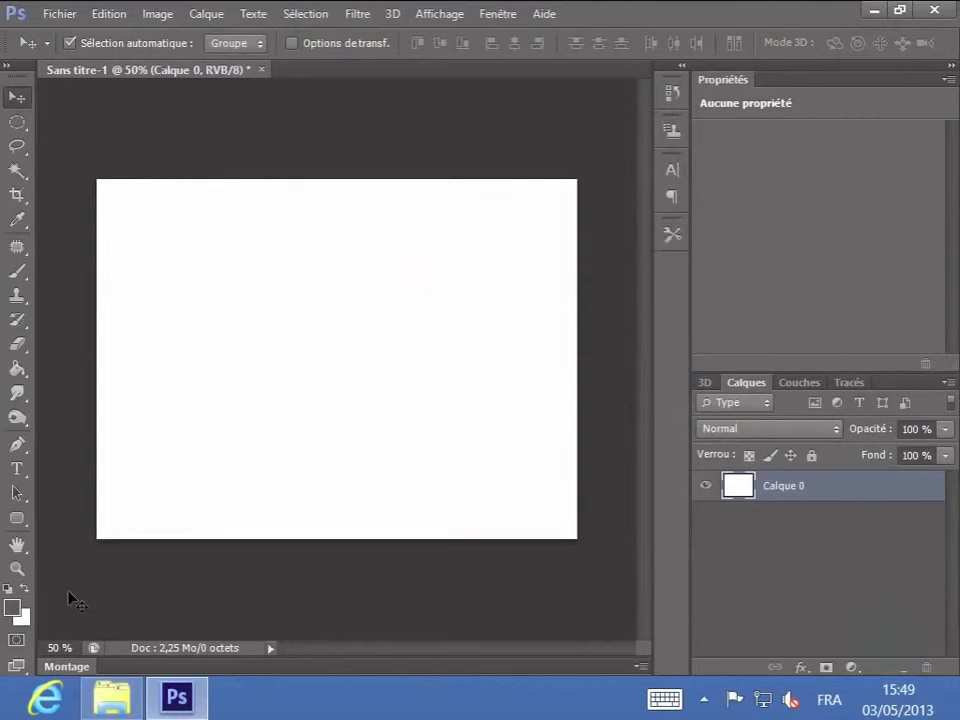
key(d)
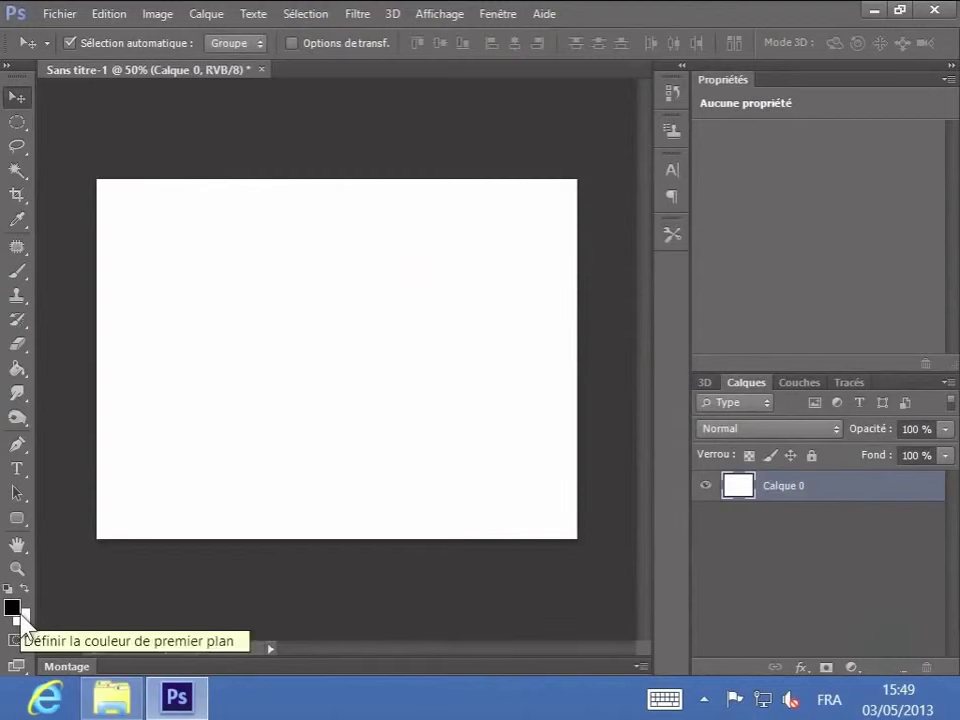
click(356, 14)
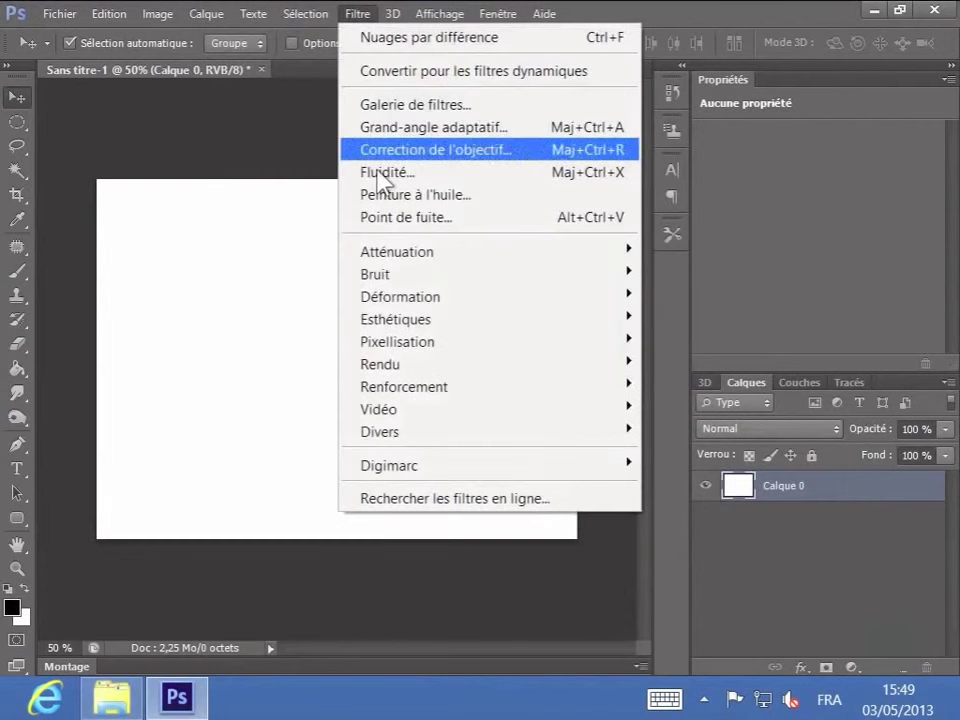
mouse_move(397, 375)
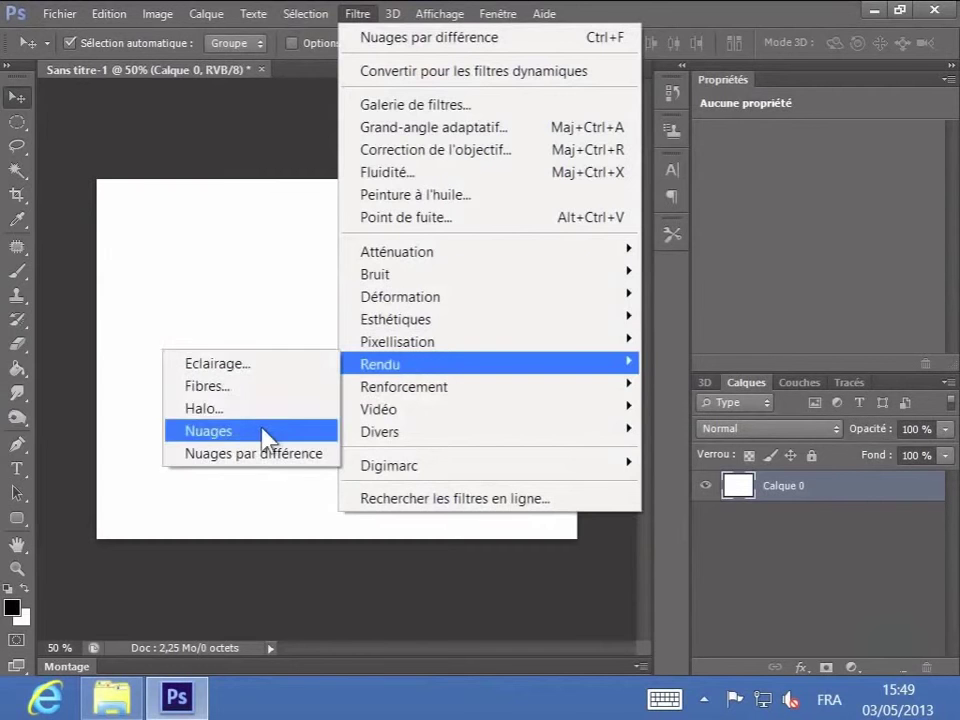
click(262, 432)
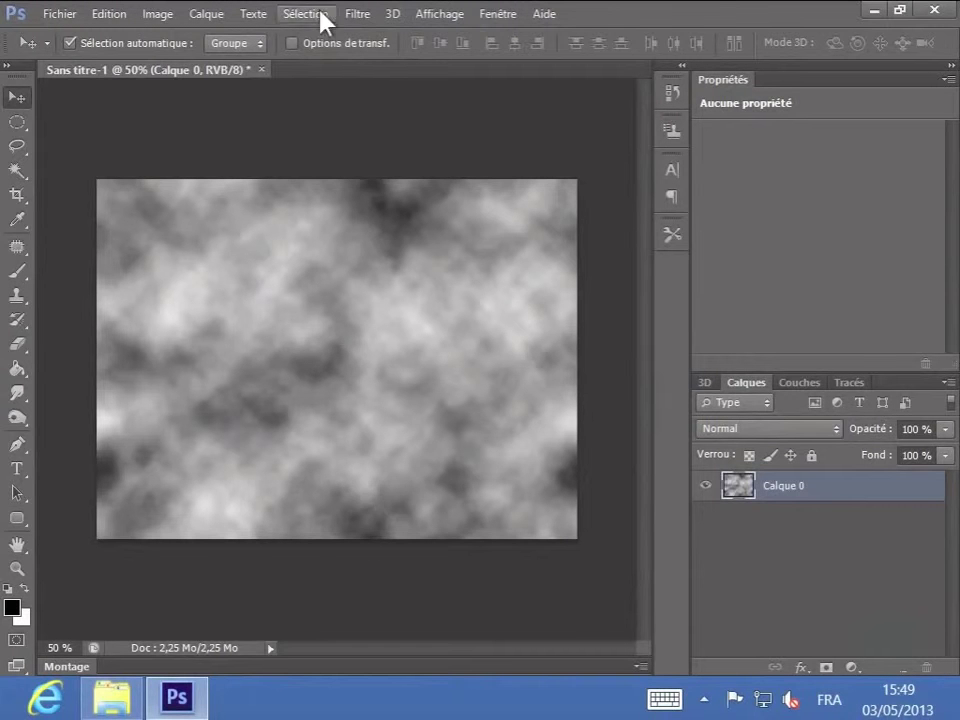
Apply the Nuages par différence filter to Calque 0 several times to build up contrasted clouds
click(357, 14)
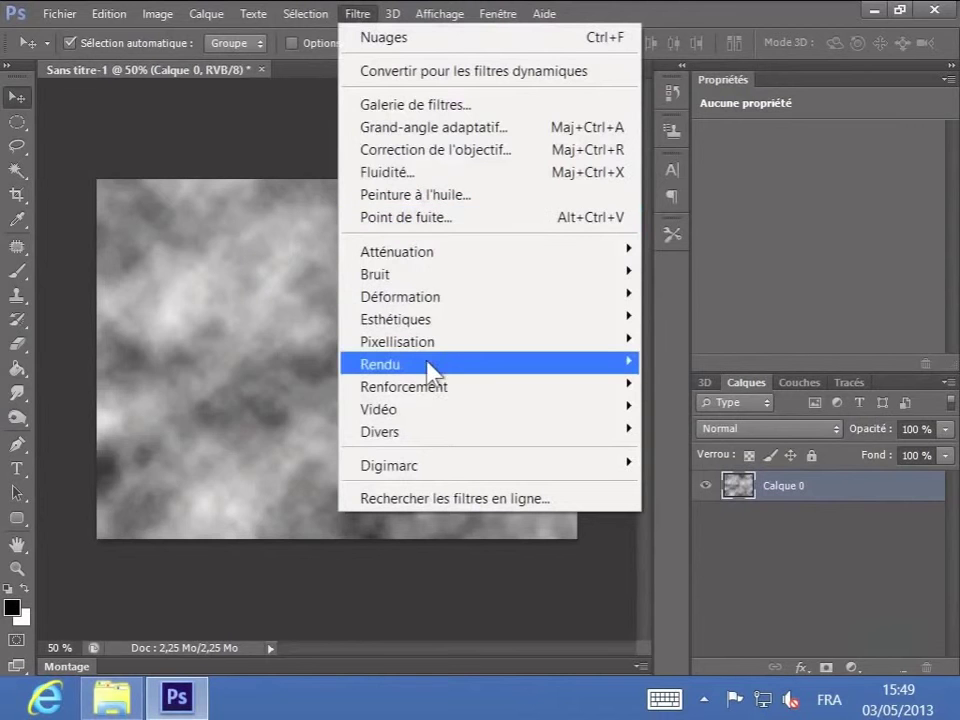
mouse_move(430, 370)
click(285, 453)
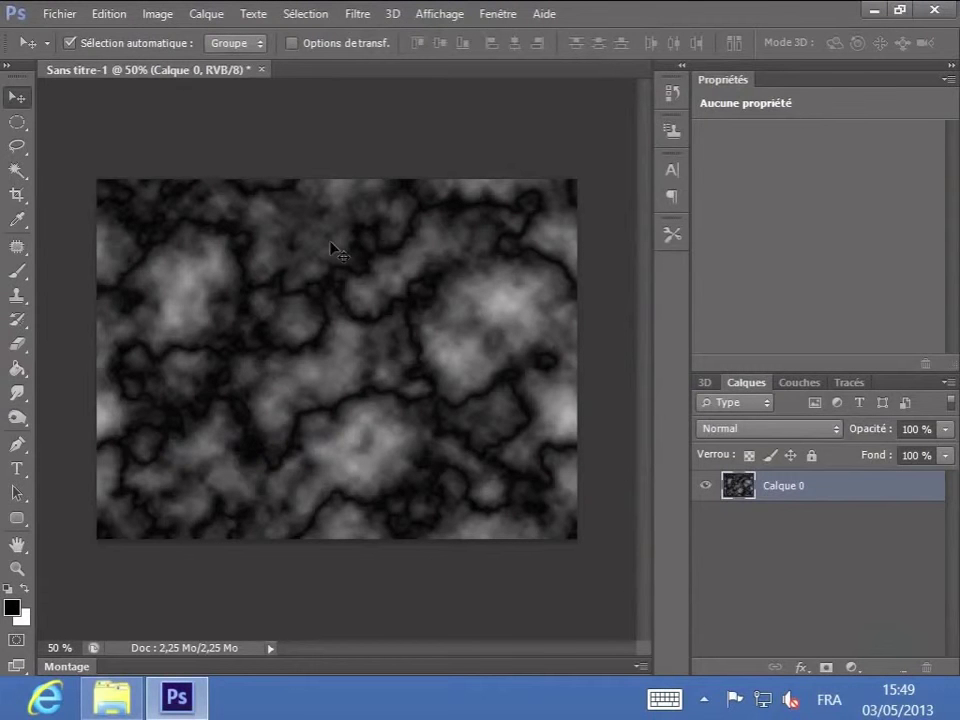
click(360, 16)
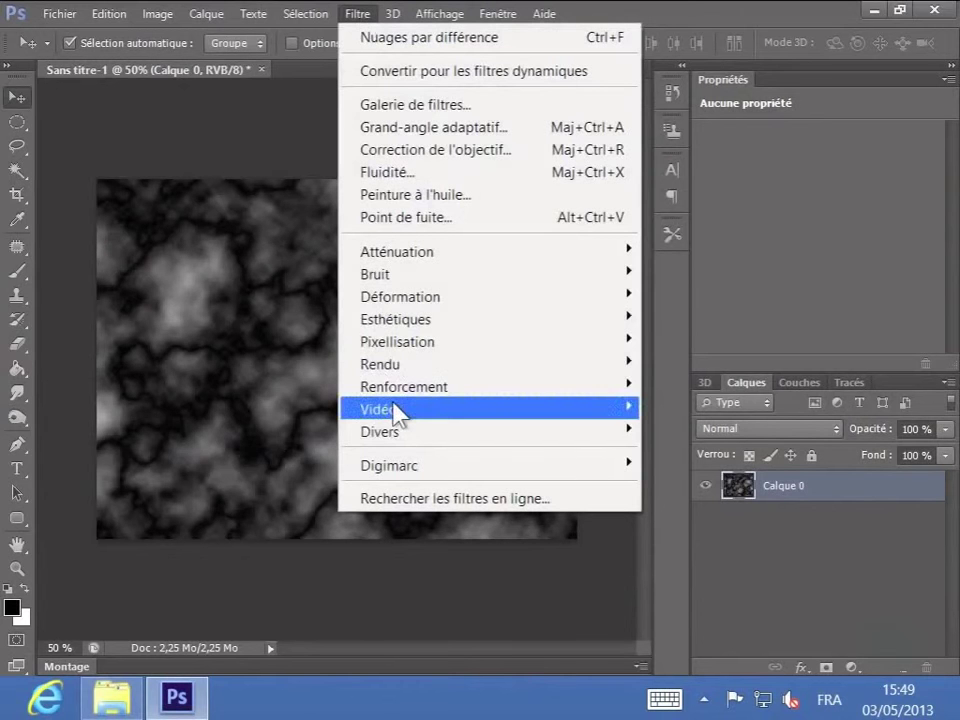
mouse_move(405, 385)
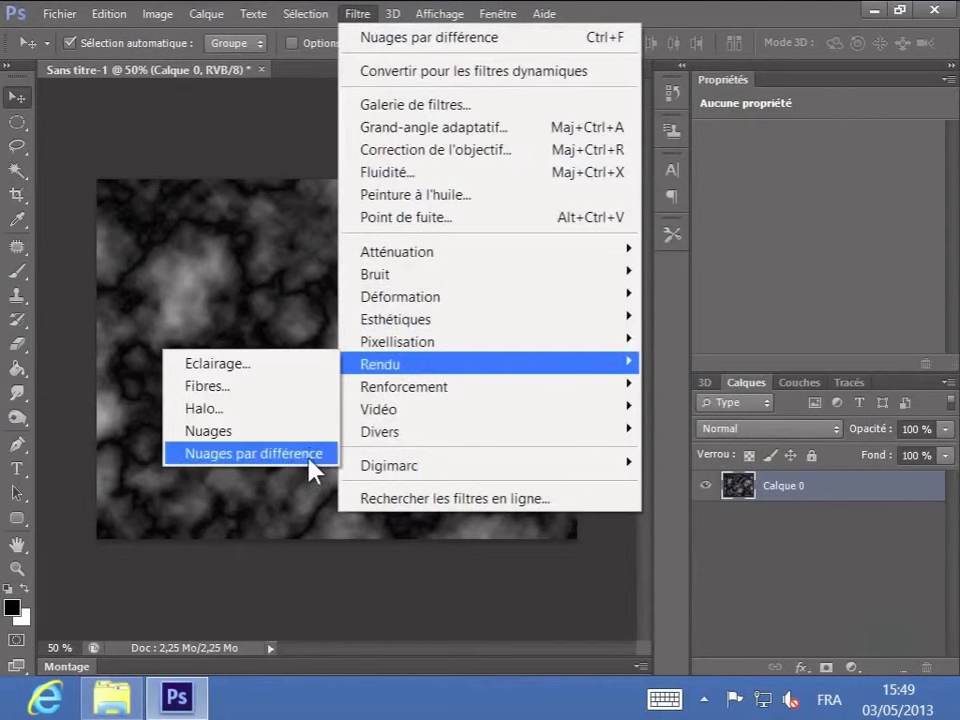
click(310, 128)
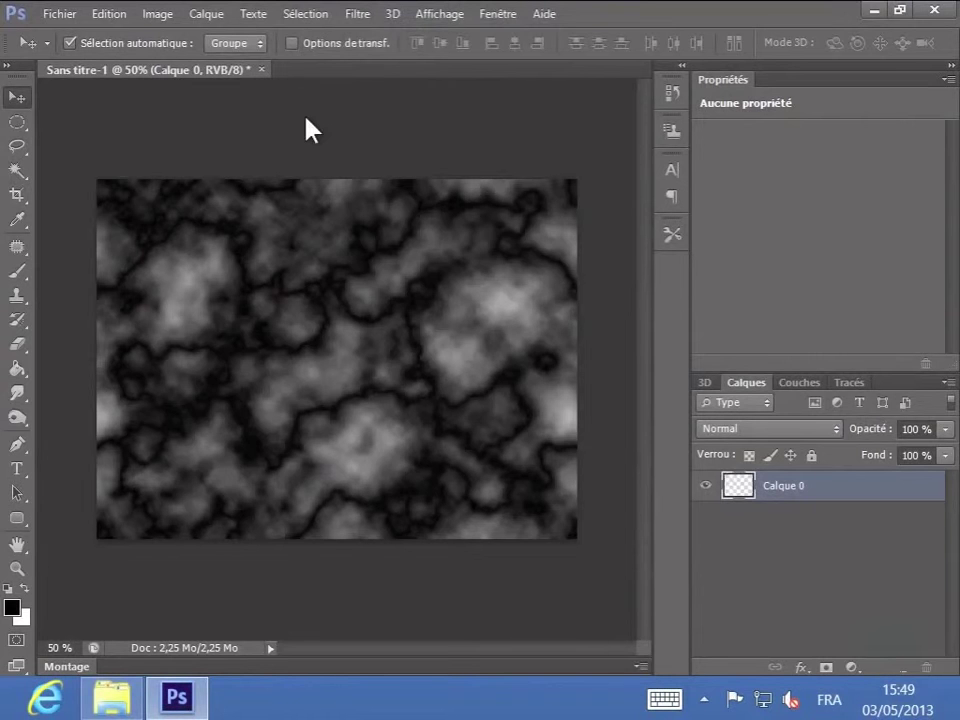
key(ctrl+f)
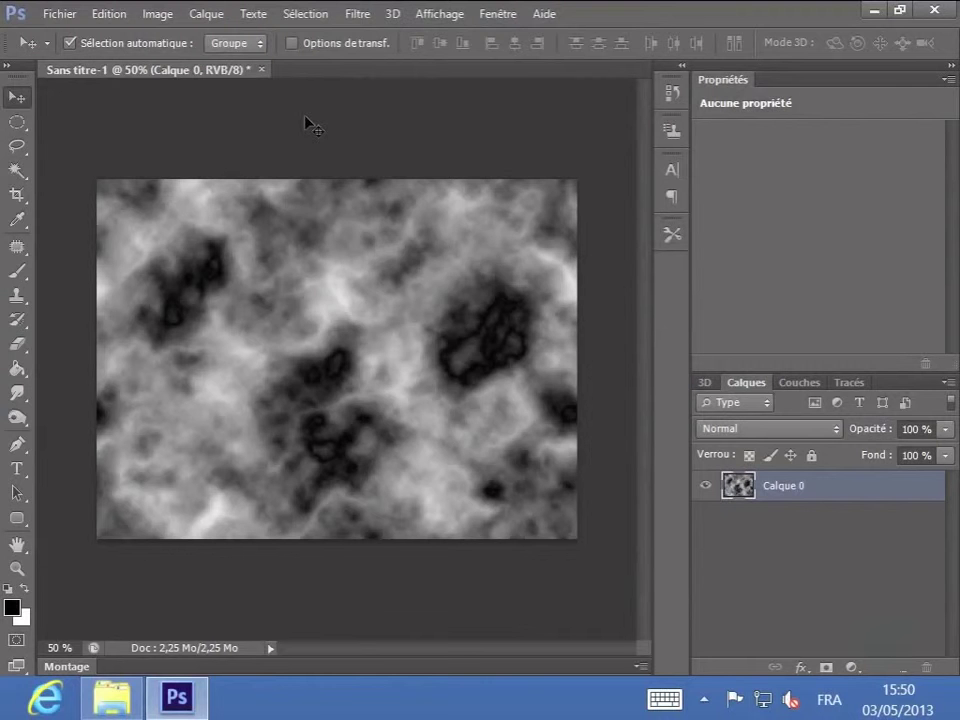
Select the colour range sampled from a mid-grey area of the clouds with a tolerance of 35, and delete the selected pixels from Calque 0
click(306, 14)
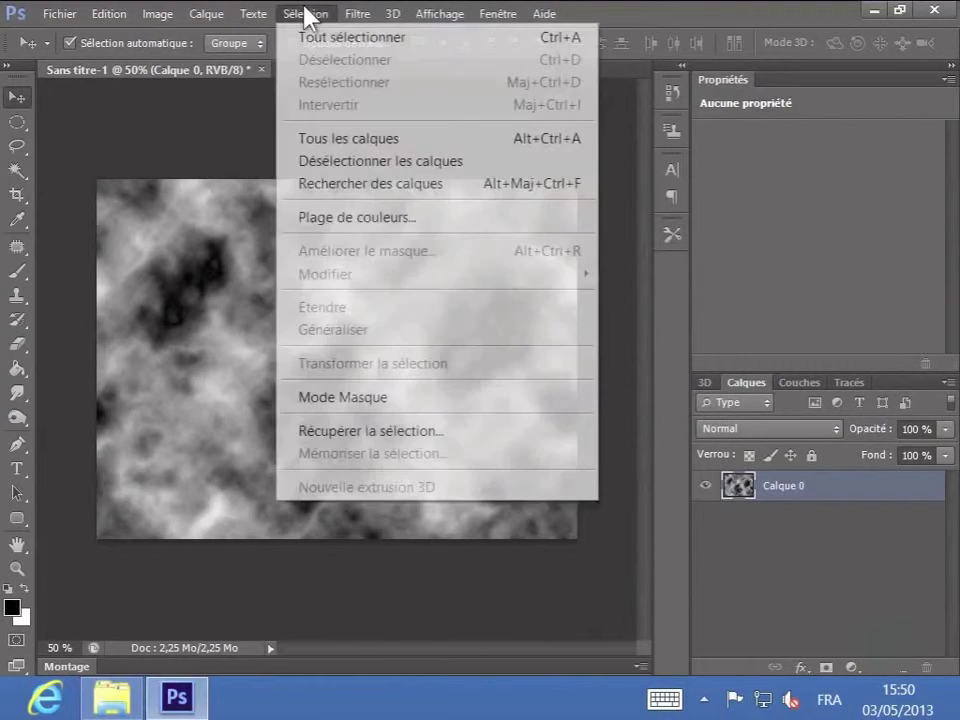
click(332, 216)
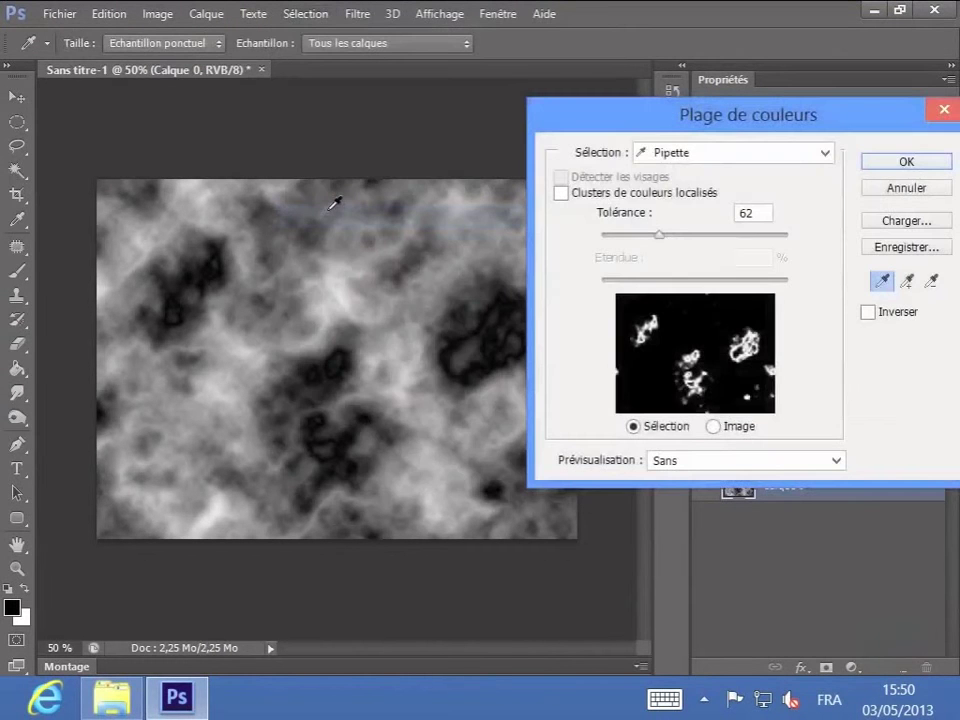
click(337, 278)
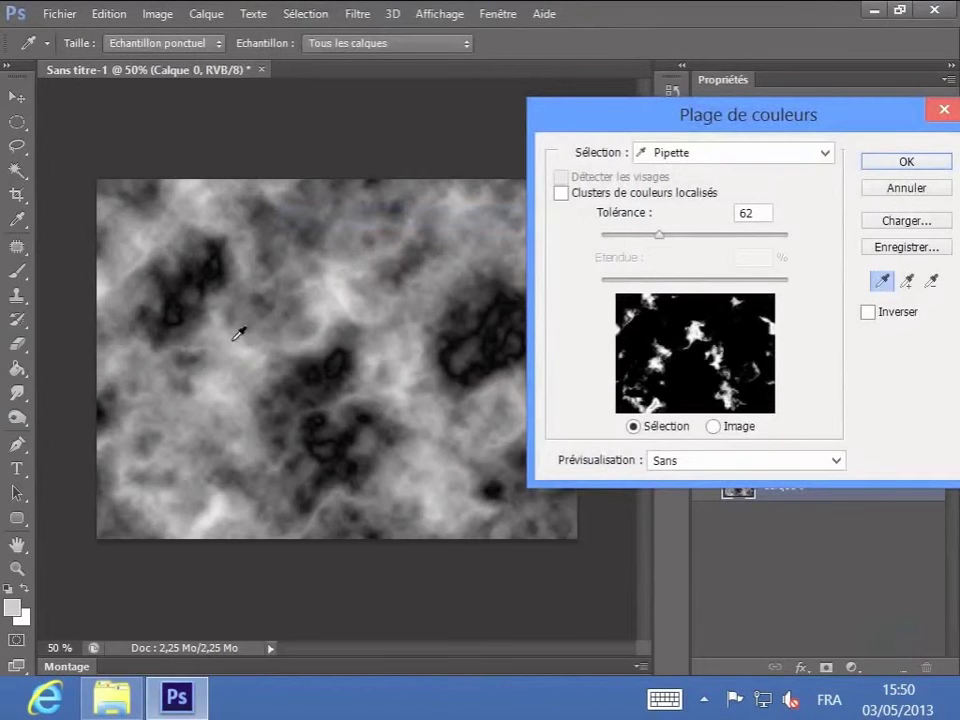
click(229, 428)
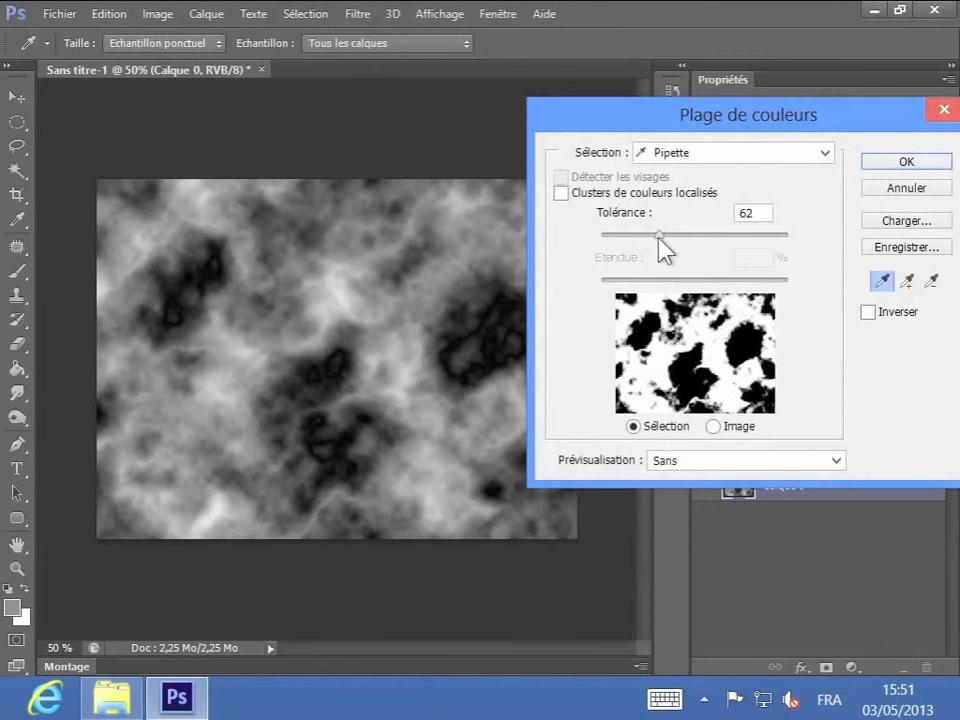
drag(658, 238, 635, 237)
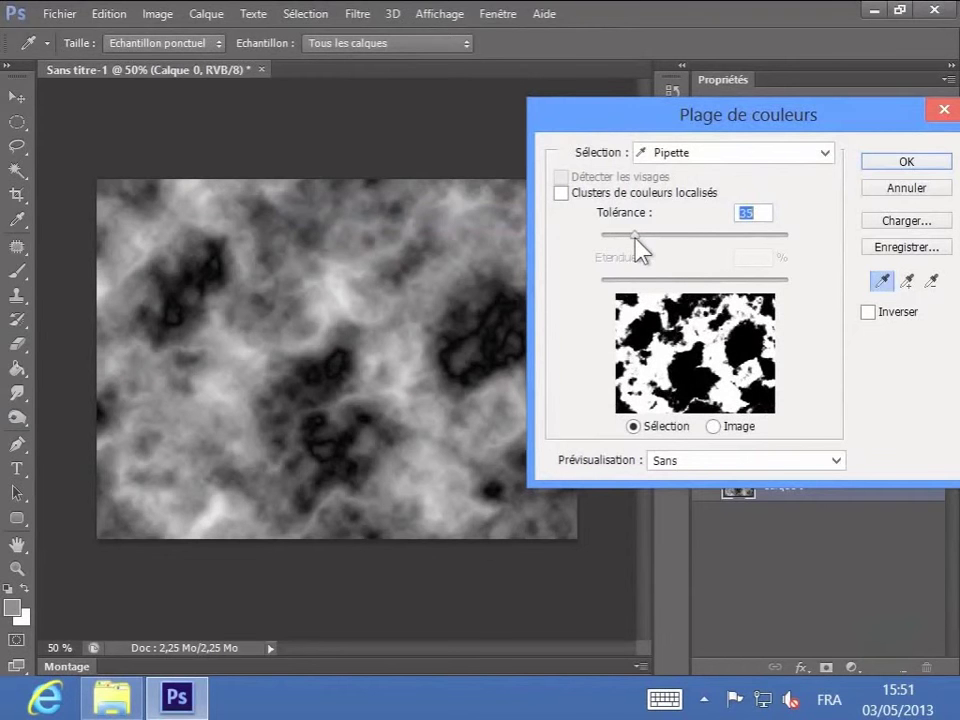
click(906, 163)
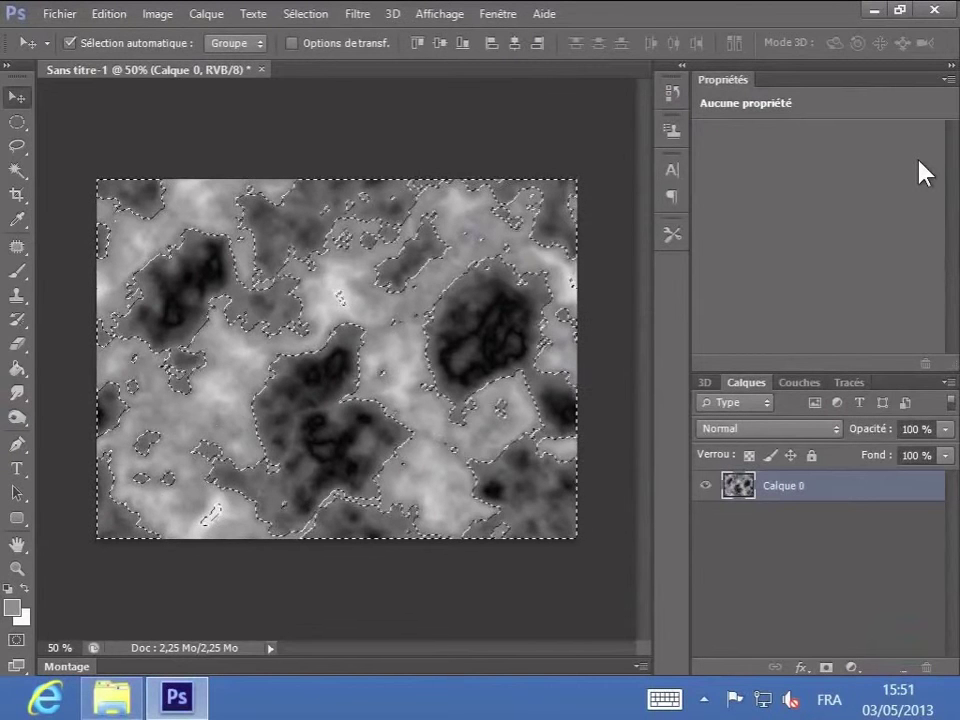
key(Delete)
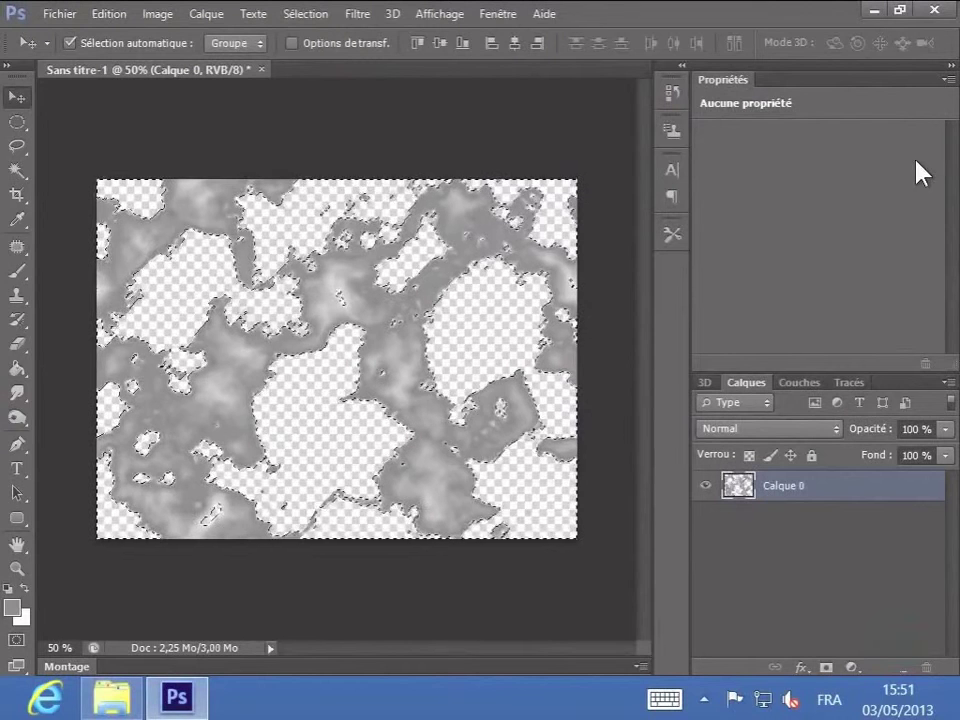
Add an Incrustation couleur layer style to Calque 0 using the off-white colour #f8f3f3 at 95% opacity
double_click(866, 495)
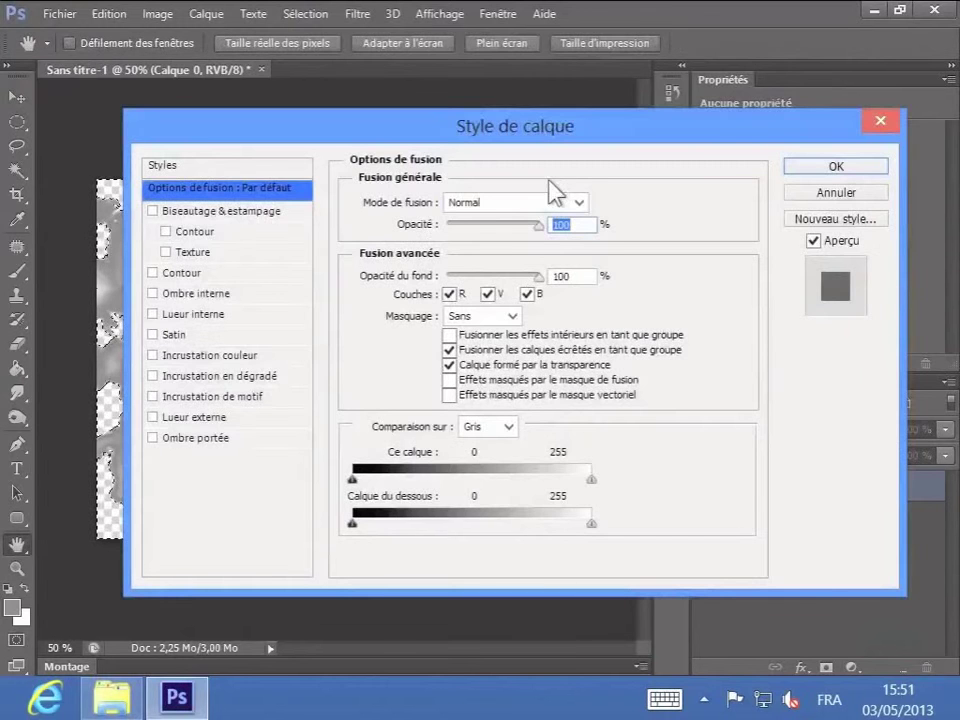
drag(370, 131, 580, 135)
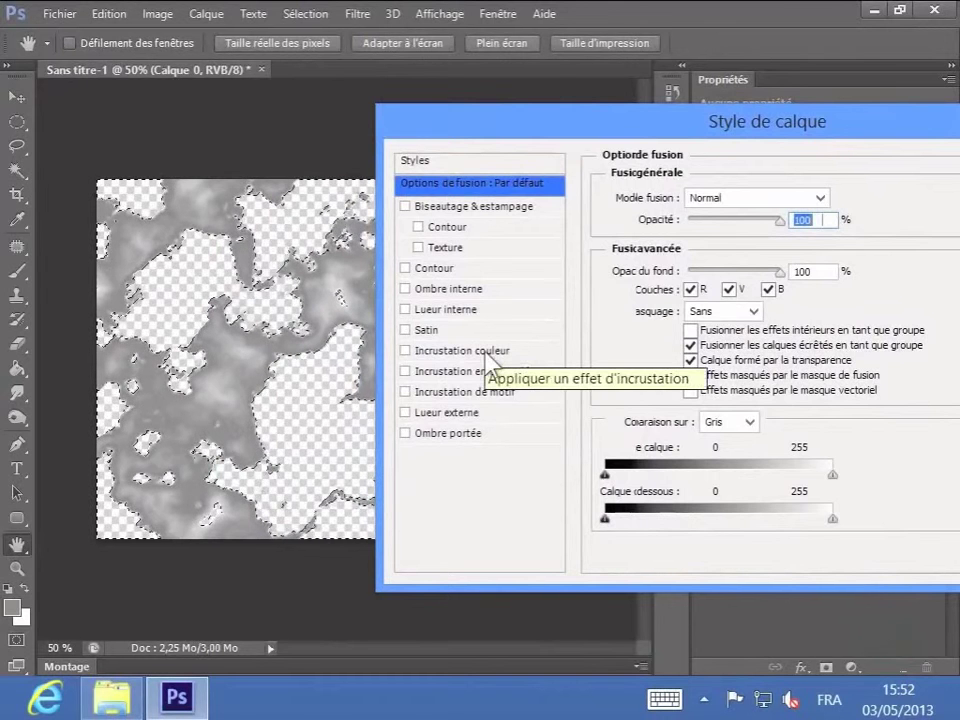
click(487, 352)
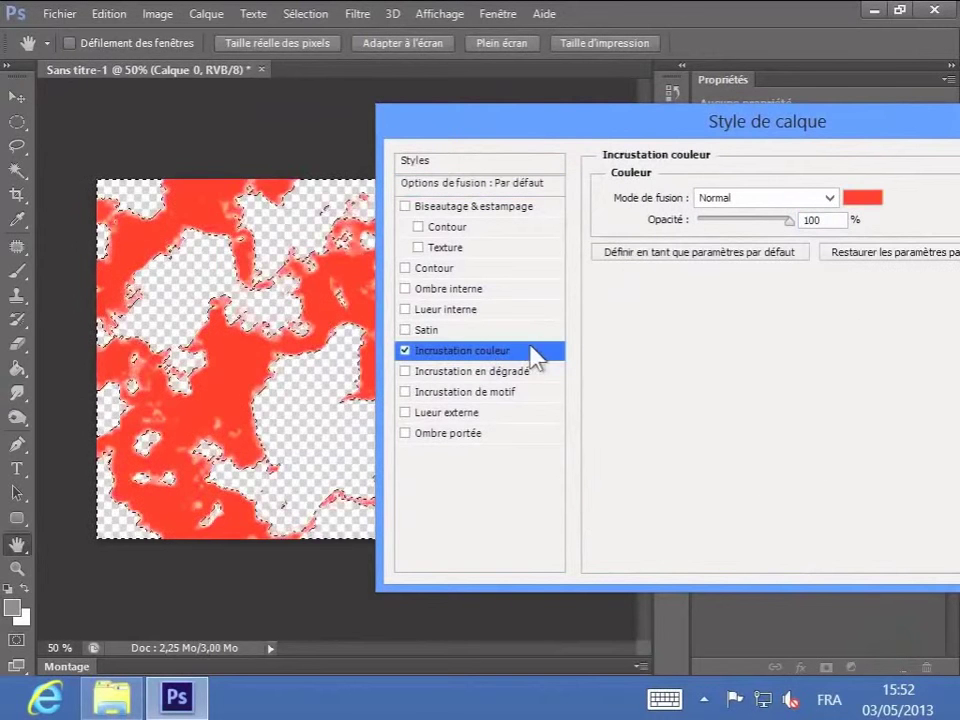
click(858, 198)
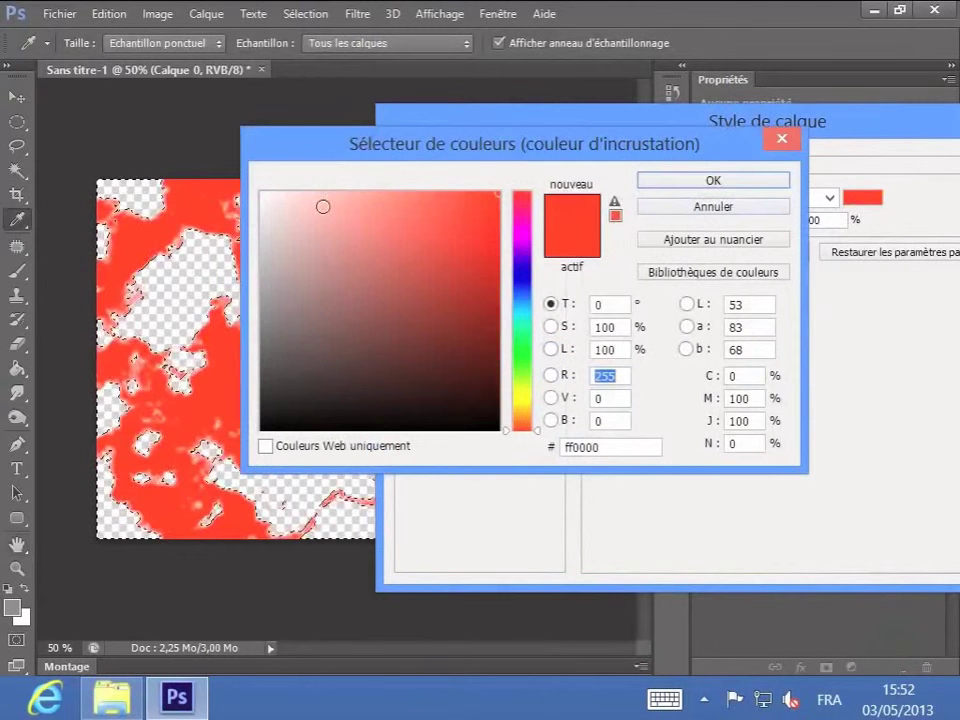
click(265, 198)
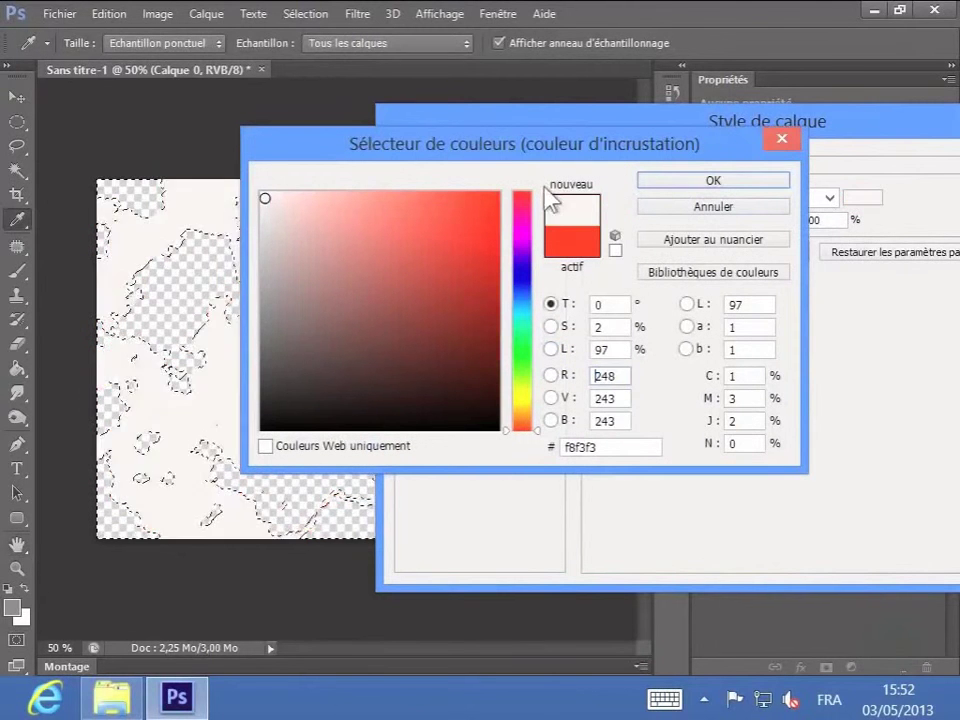
click(753, 184)
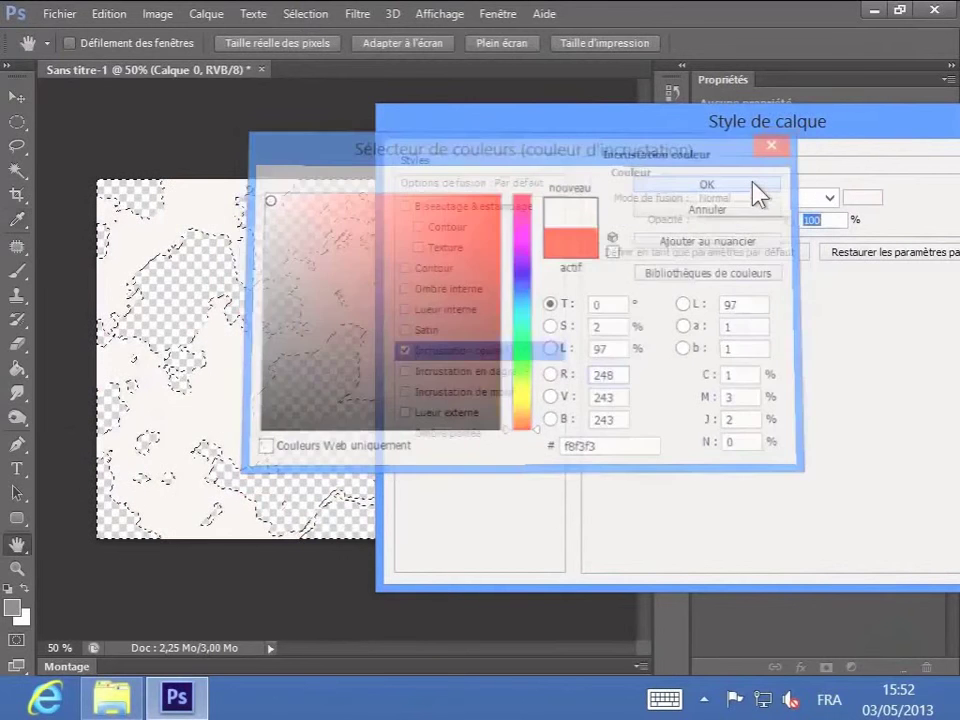
mouse_move(791, 220)
mouse_down()
mouse_move(774, 221)
mouse_move(784, 221)
mouse_up()
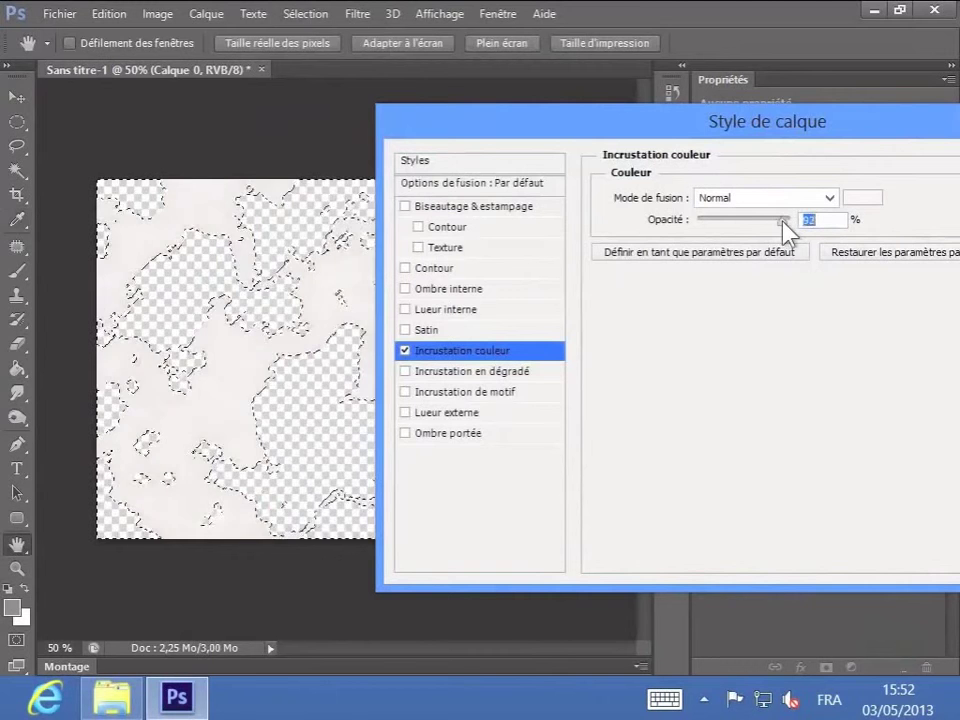
drag(897, 140, 600, 141)
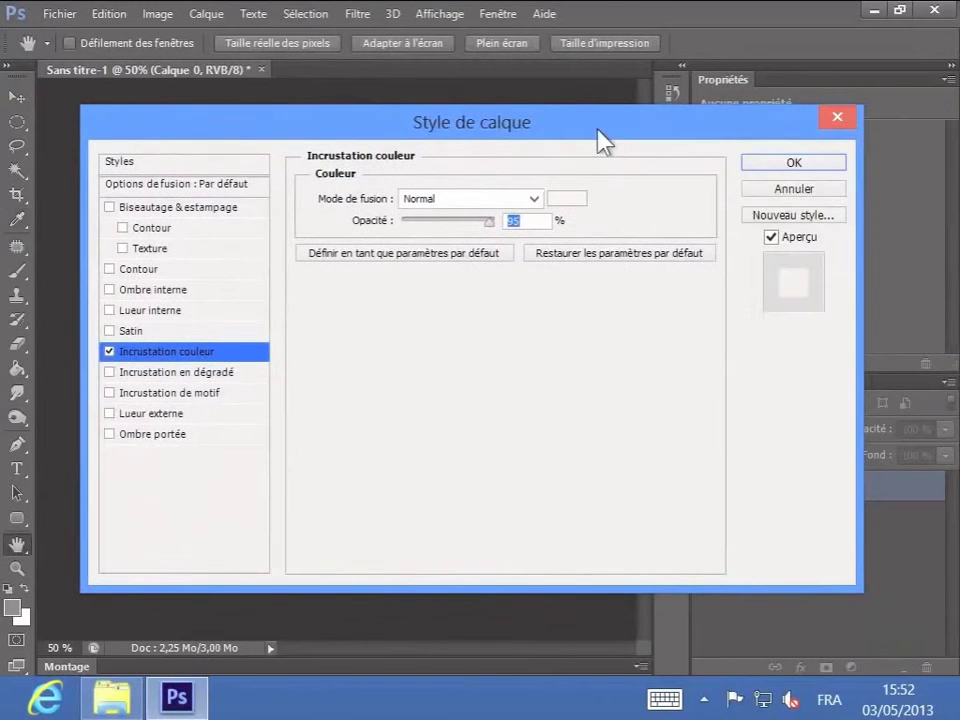
click(790, 162)
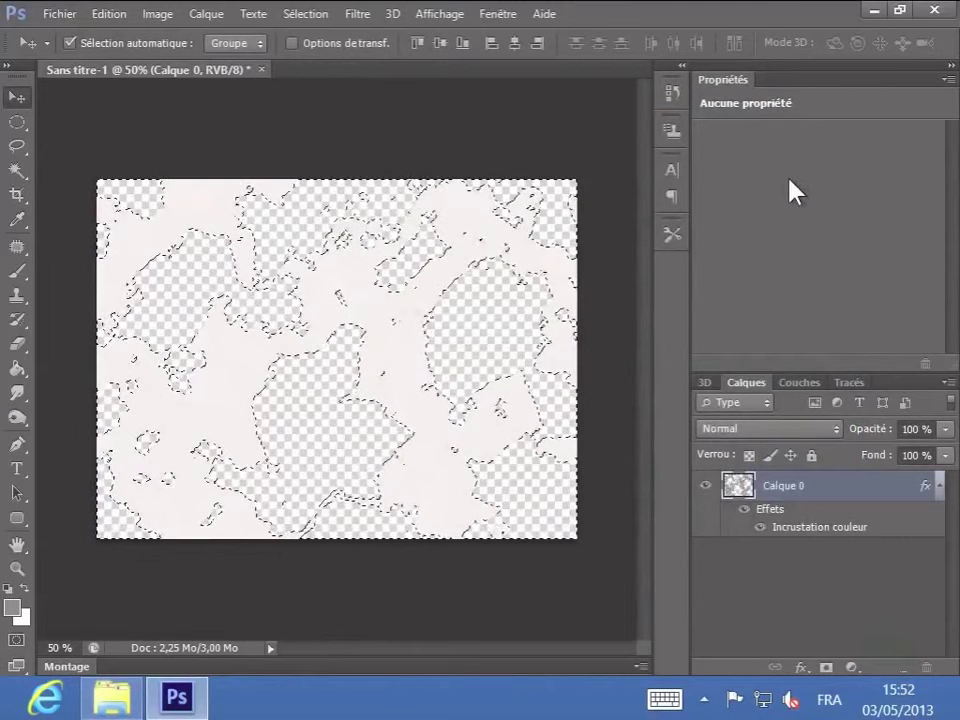
Add a new layer and place it beneath Calque 0 in the layer stack
click(901, 668)
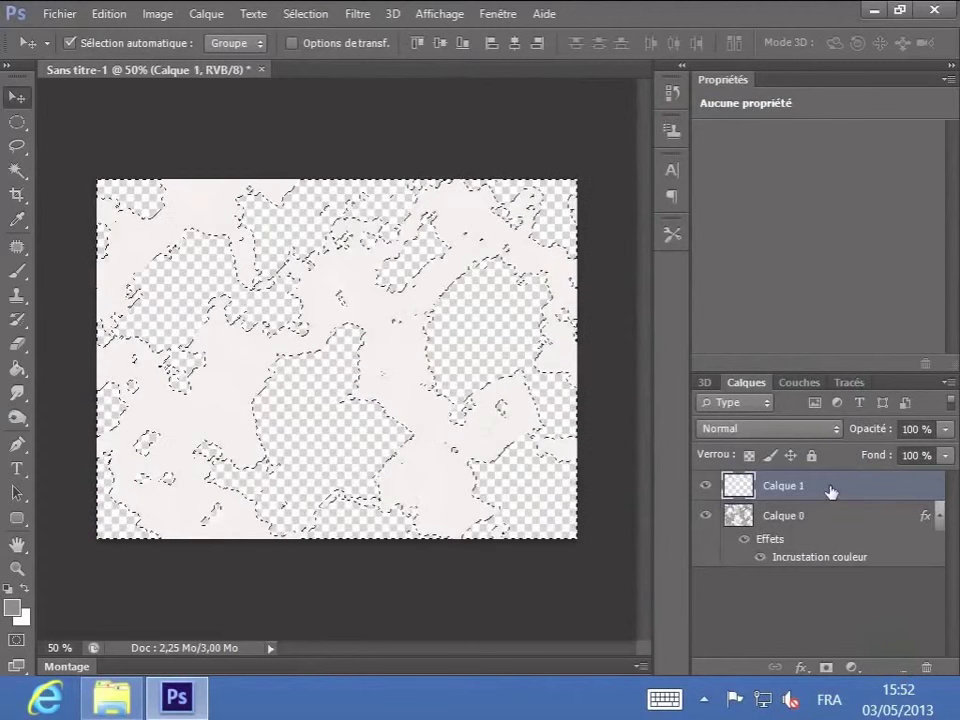
drag(831, 490, 830, 563)
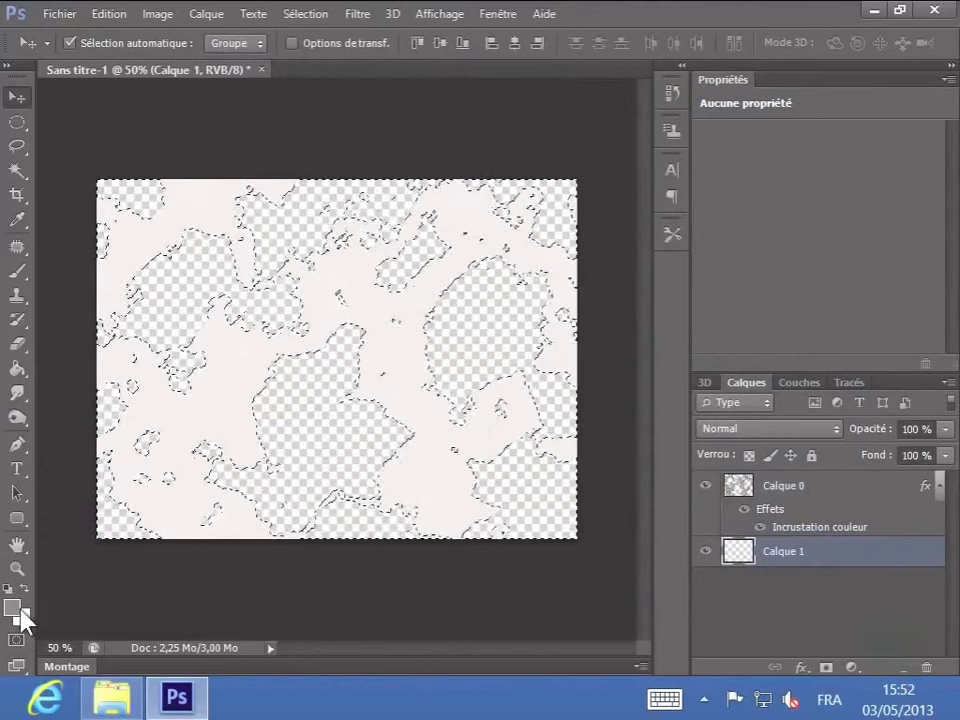
Fill the selected areas on Calque 1 with the custom light blue colour #ceedf6 in Normal mode at 100% opacity, and deselect
click(115, 16)
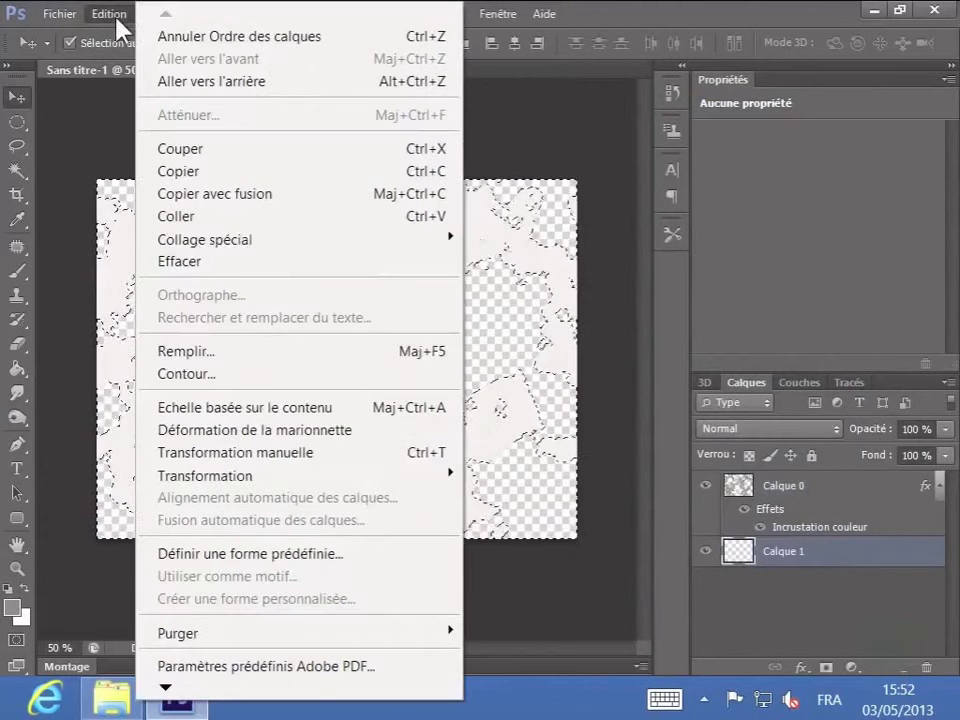
click(208, 355)
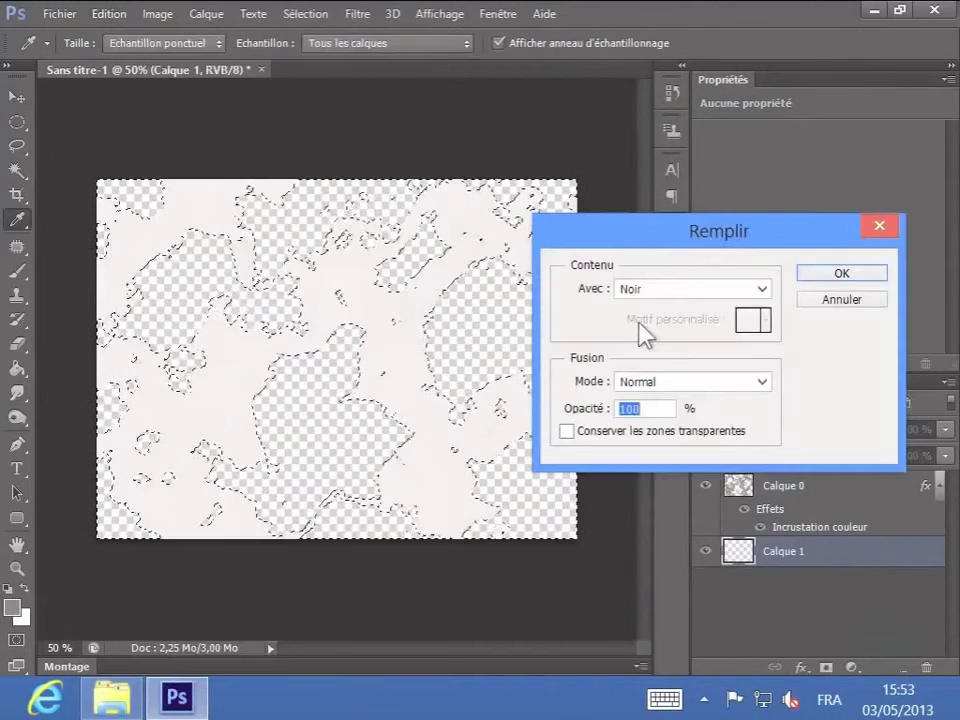
click(698, 287)
click(696, 345)
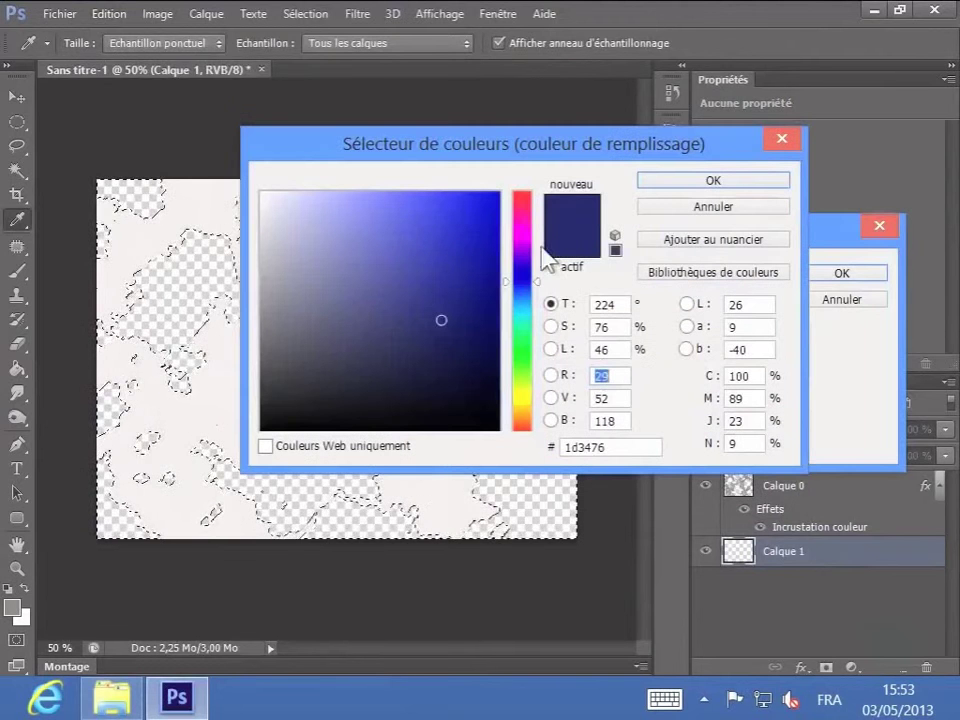
click(293, 195)
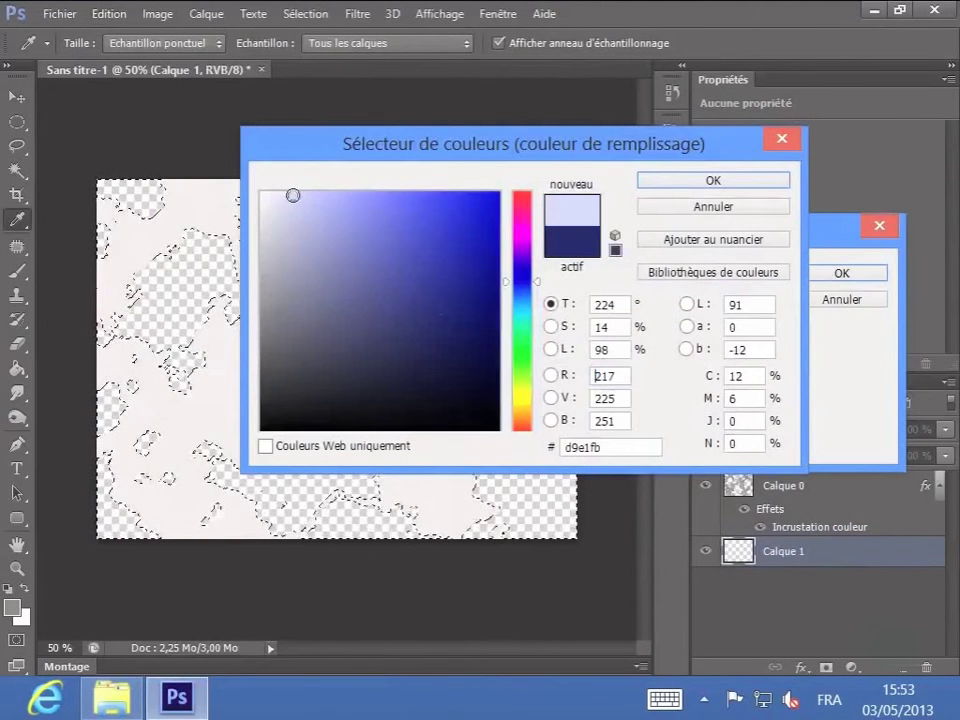
click(524, 302)
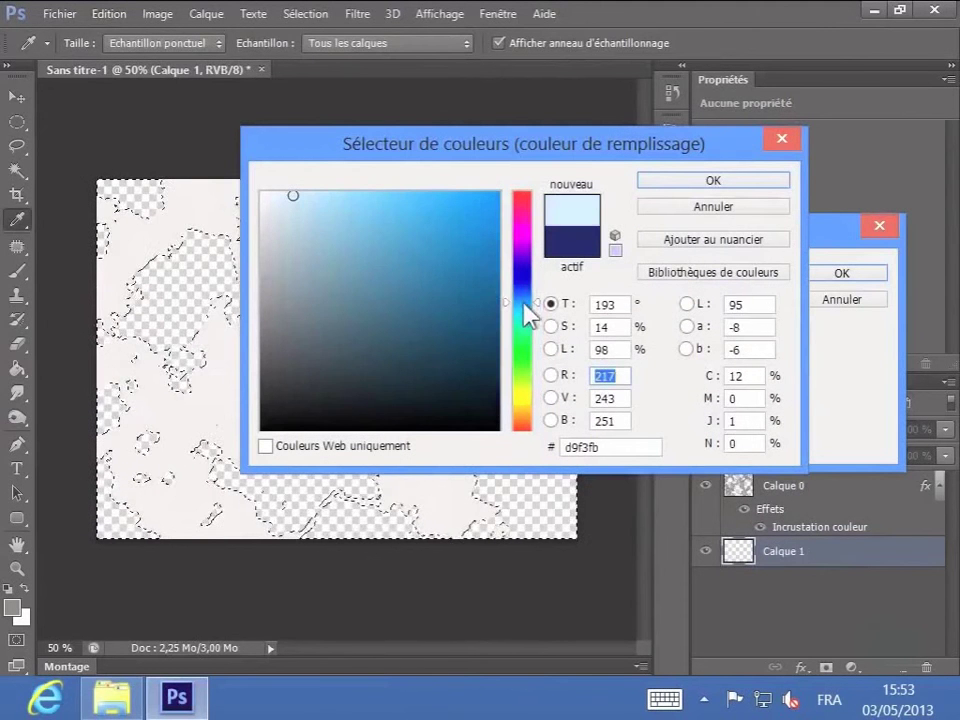
click(311, 200)
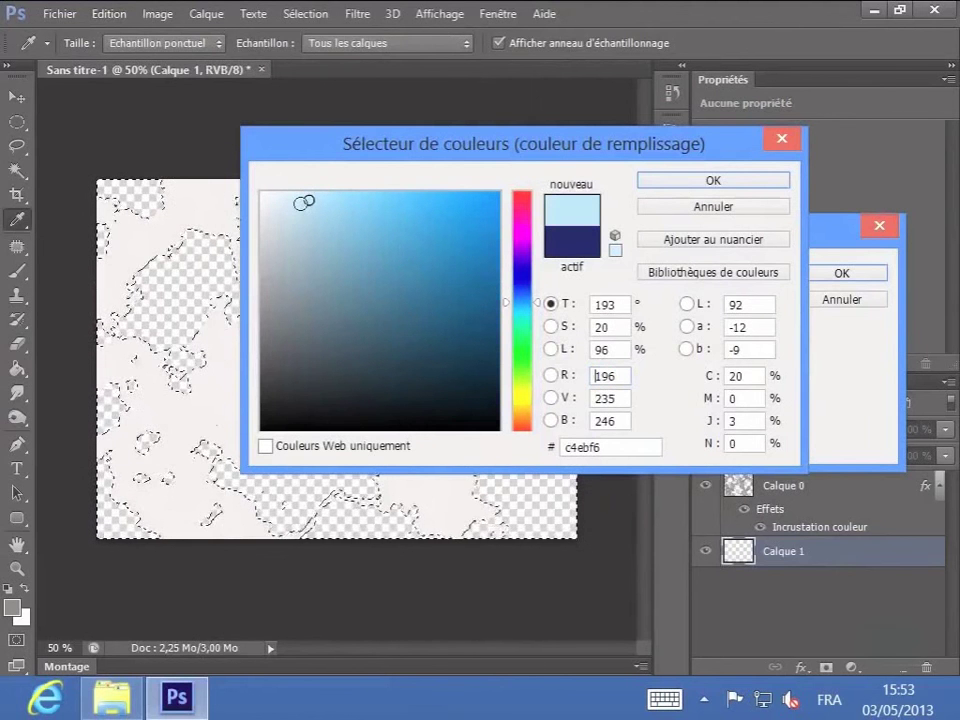
click(298, 200)
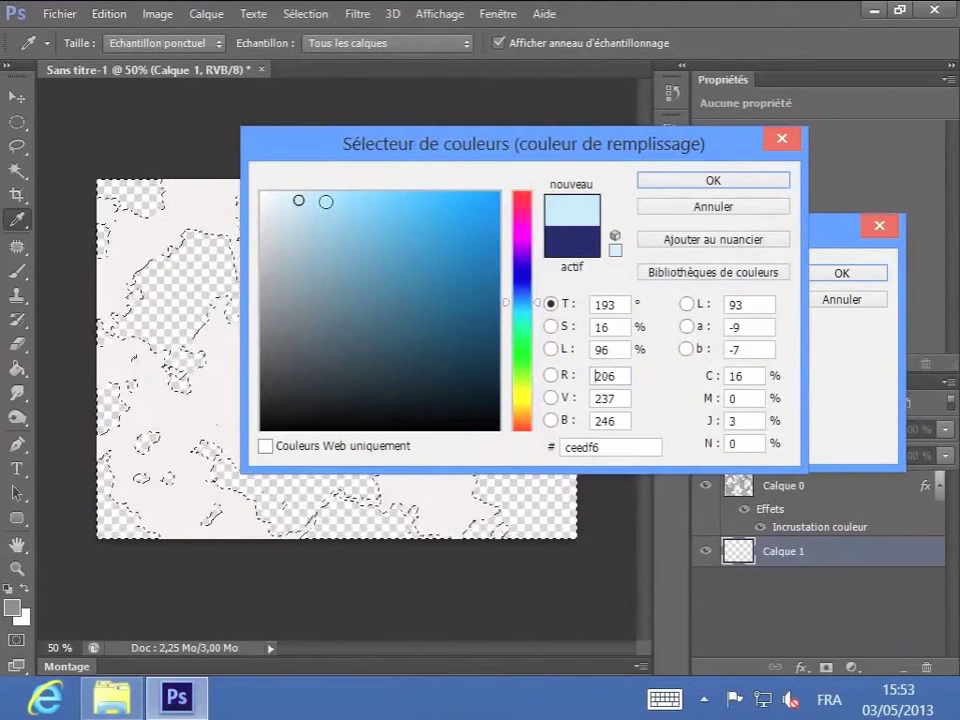
click(710, 182)
click(810, 276)
key(v)
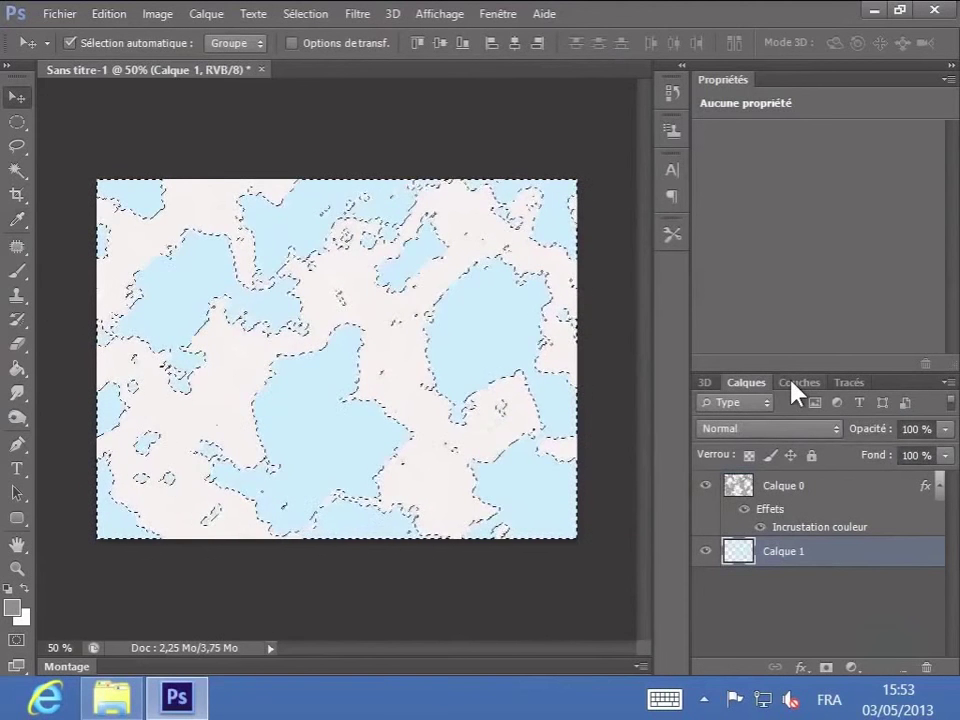
key(ctrl+d)
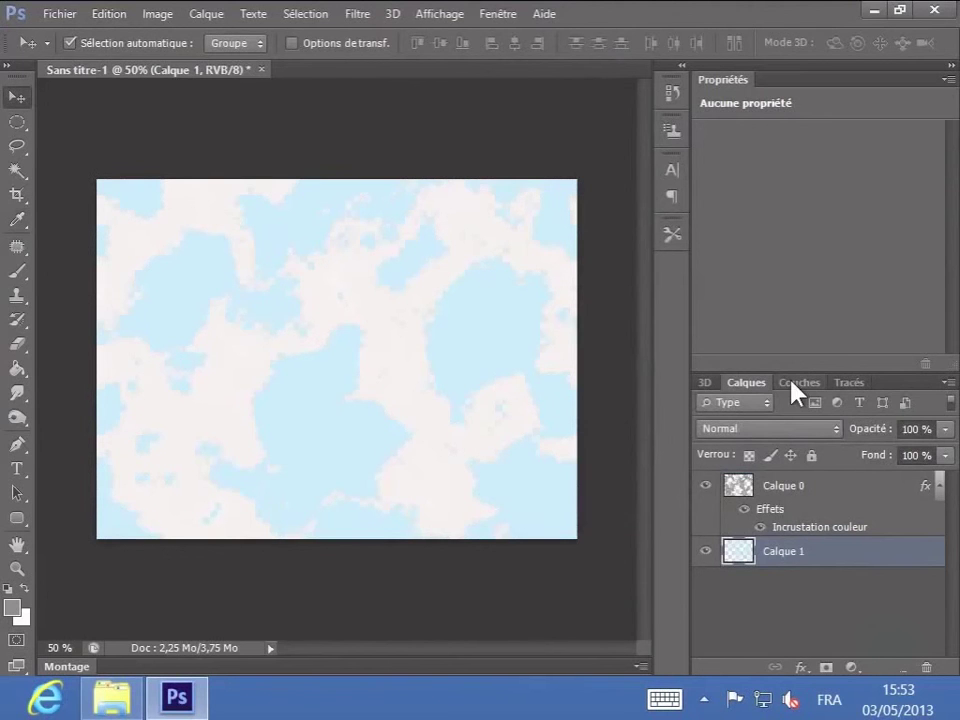
Apply a Flou directionnel blur to Calque 0 with an angle of 20° and a distance of 10 pixels
click(808, 488)
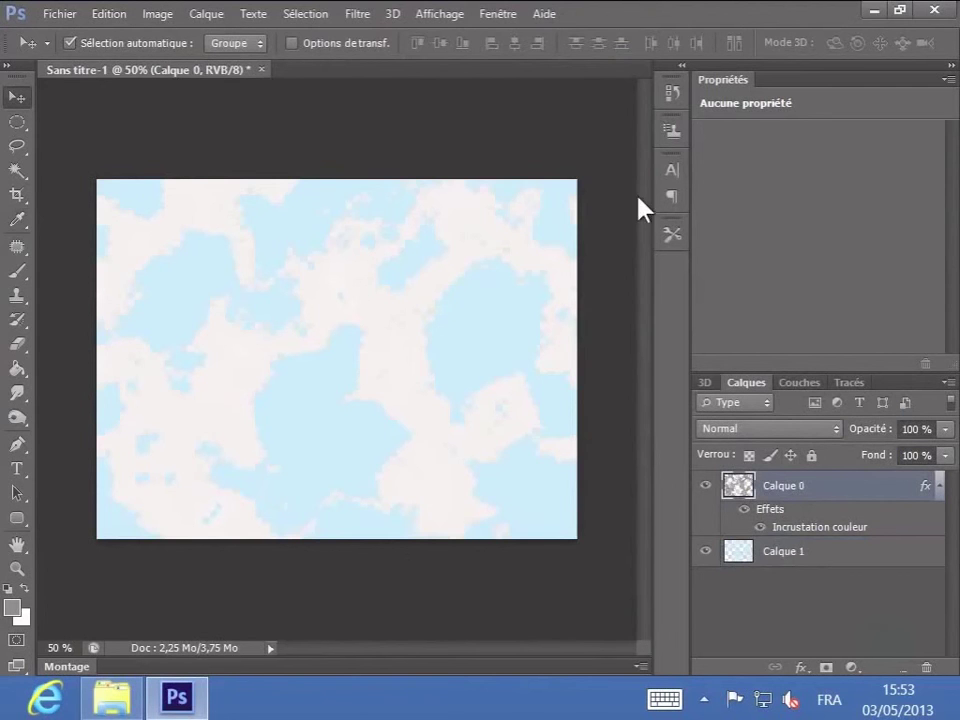
click(362, 16)
mouse_move(427, 256)
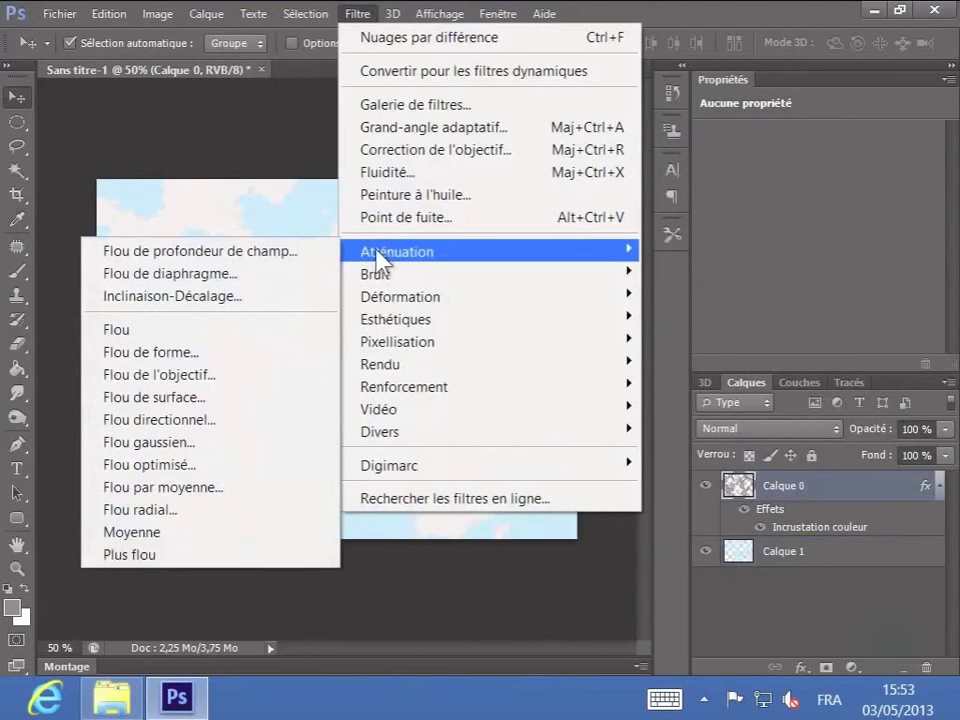
click(198, 428)
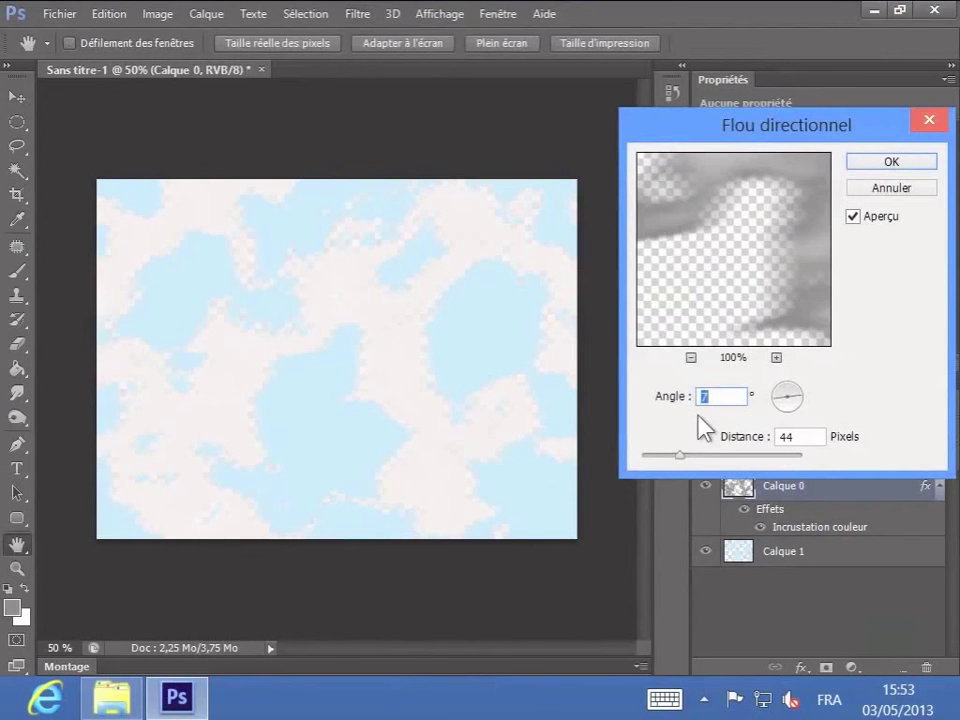
text(20)
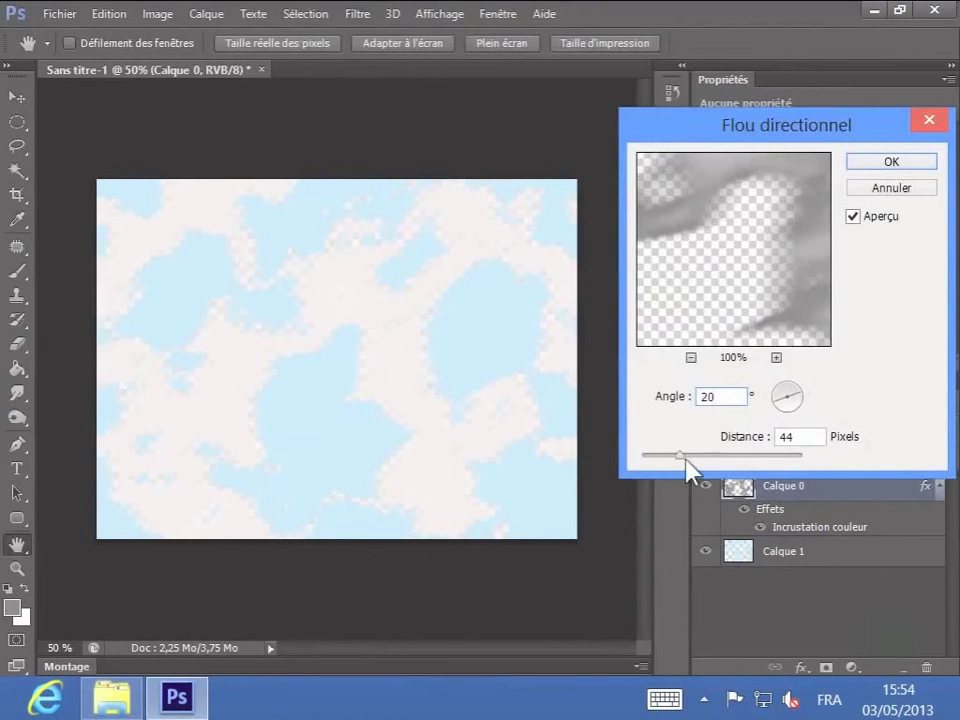
drag(686, 460, 650, 458)
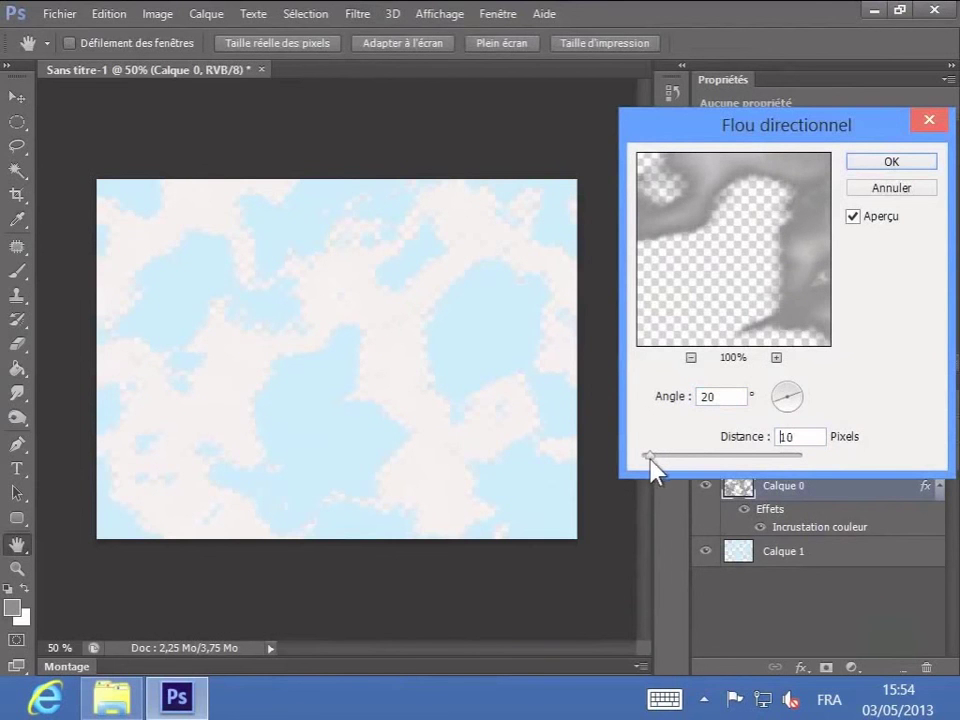
click(898, 163)
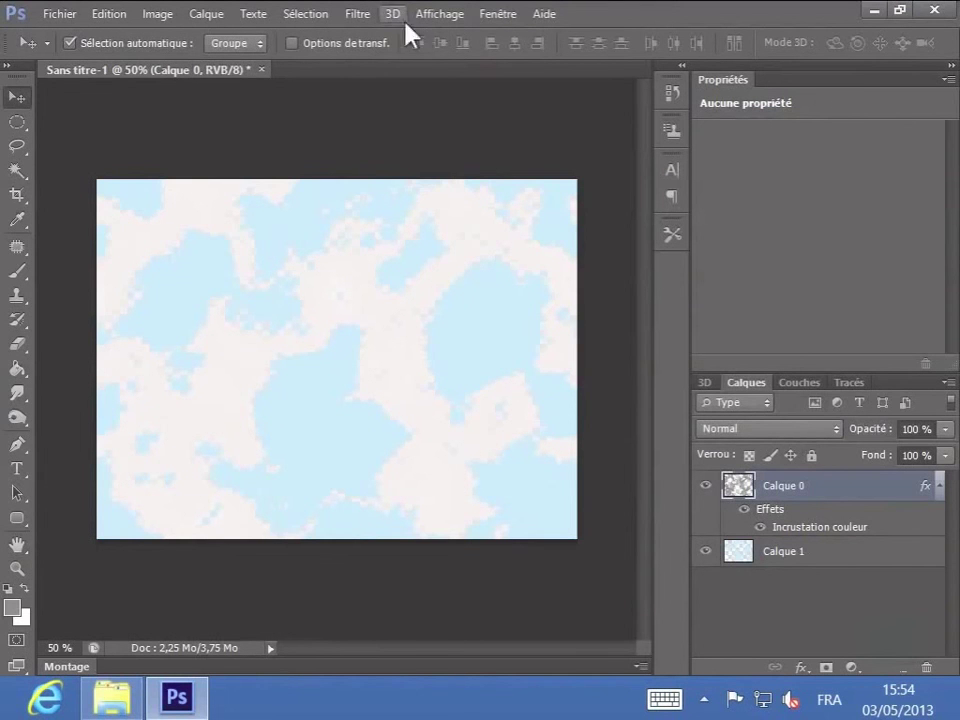
Apply a Flou gaussien blur to Calque 0 with a radius of 2.5 pixels
click(357, 14)
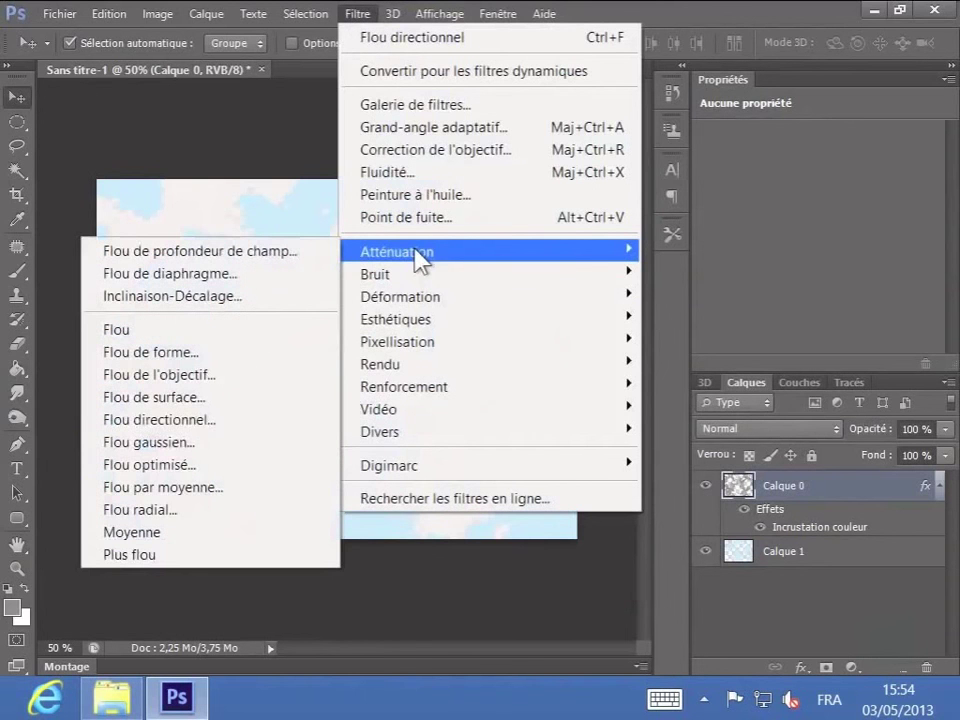
click(241, 446)
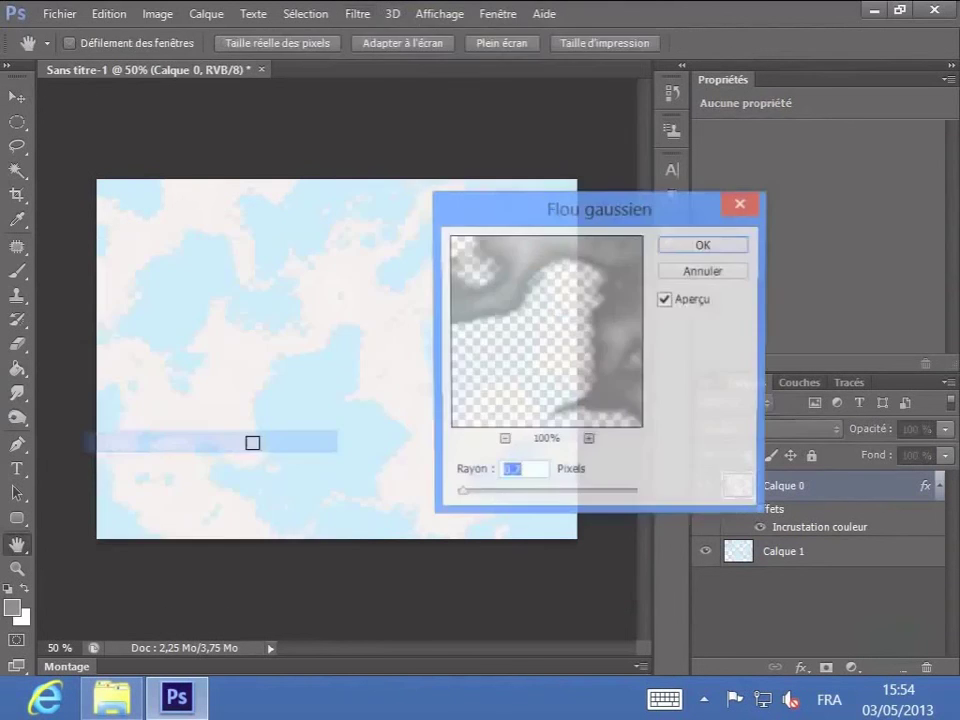
drag(450, 495, 484, 508)
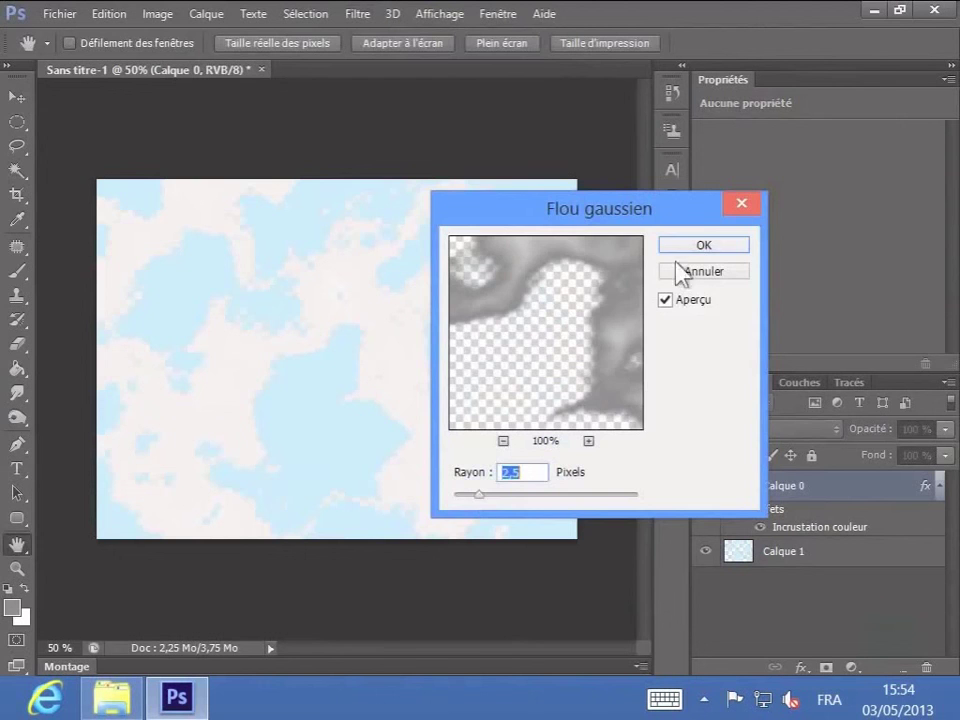
click(700, 246)
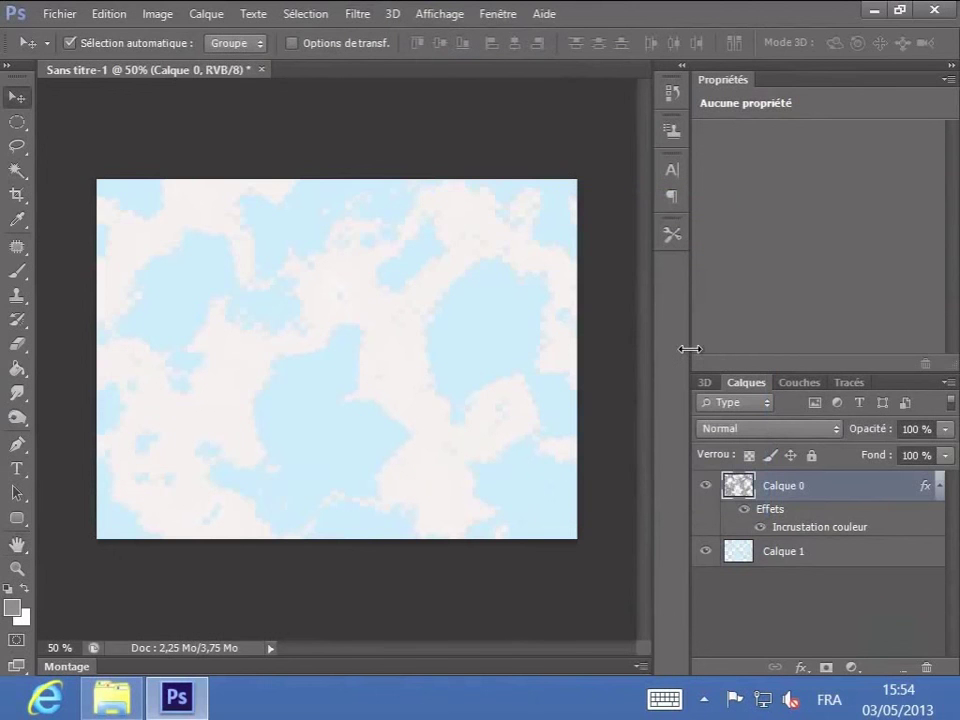